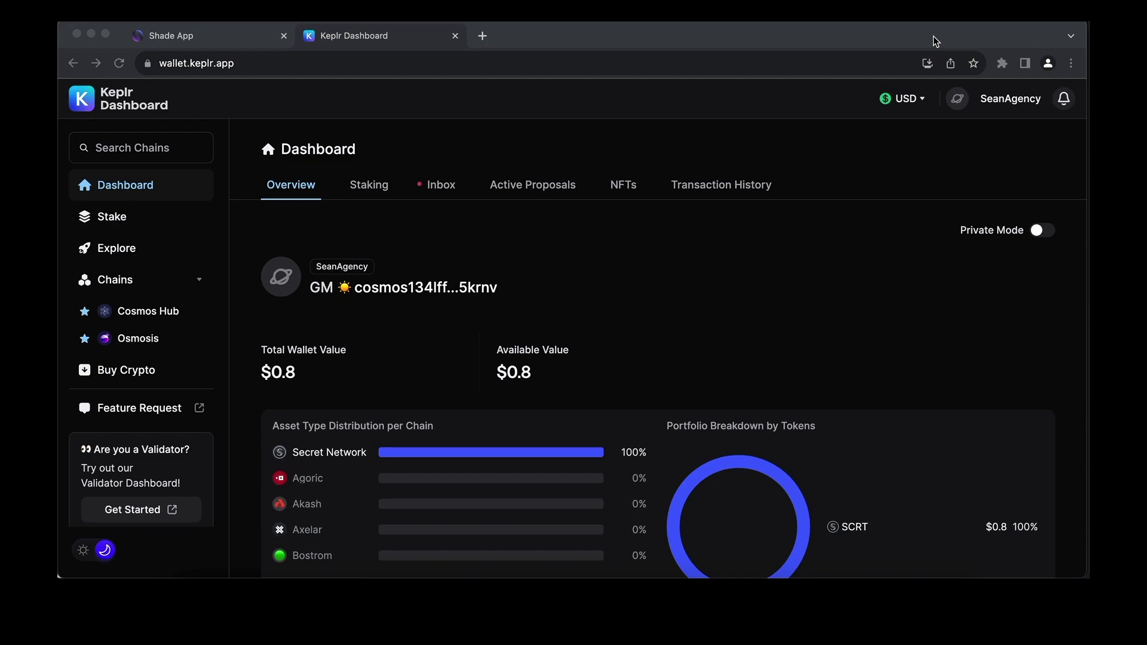
Step: Open the Keplr wallet popup to check the $0.79 available SCRT balance
{"action": "left_click", "coordinate": [1001, 64]}
{"action": "left_click", "coordinate": [875, 224]}
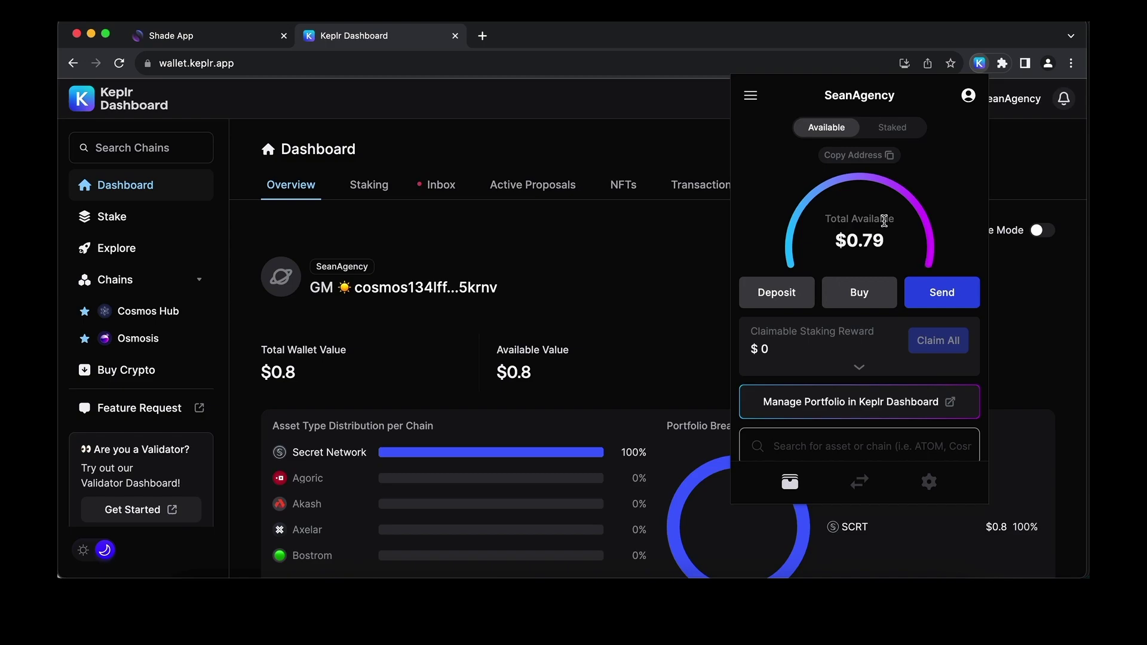
{"action": "scroll", "coordinate": [853, 376], "scroll_direction": "down", "scroll_amount": 3}
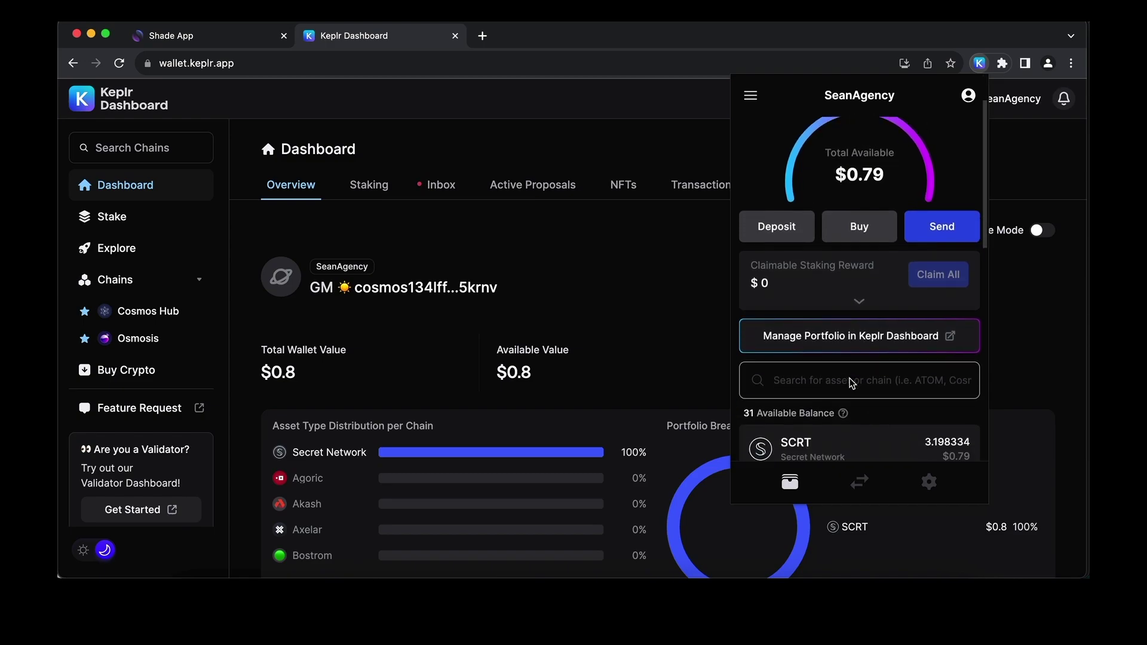
{"action": "scroll", "coordinate": [853, 383], "scroll_direction": "up", "scroll_amount": 2}
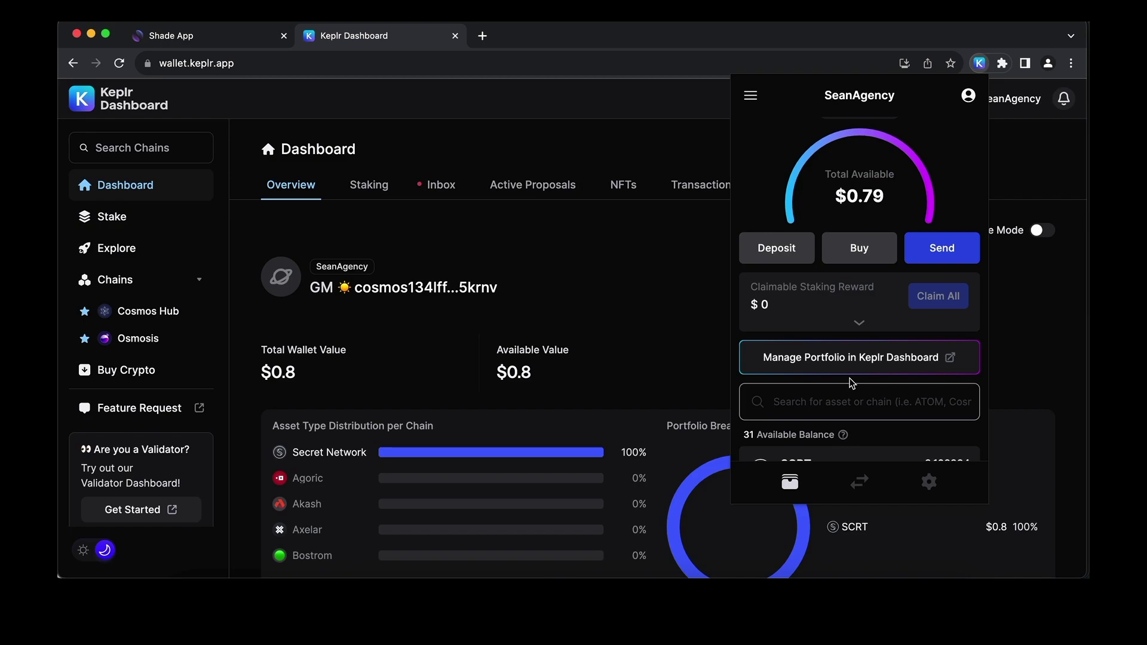
{"action": "scroll", "coordinate": [851, 383], "scroll_direction": "up", "scroll_amount": 2}
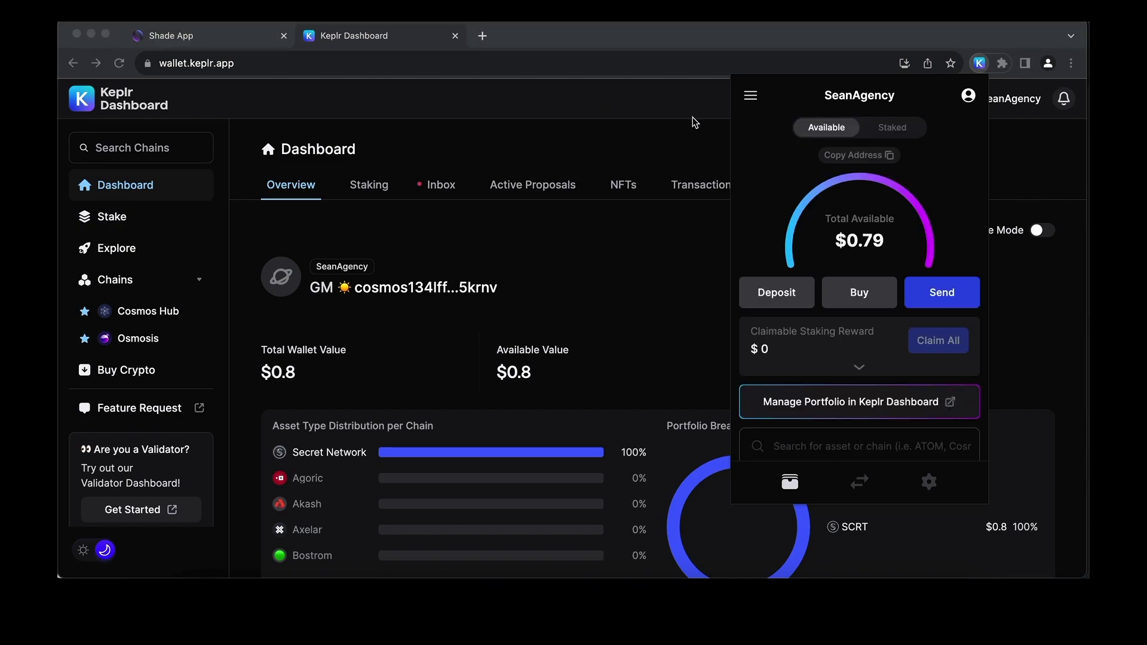
Step: From Keplr's Staked view, start staking in the Keplr Dashboard on Secret Network
{"action": "left_click", "coordinate": [893, 127]}
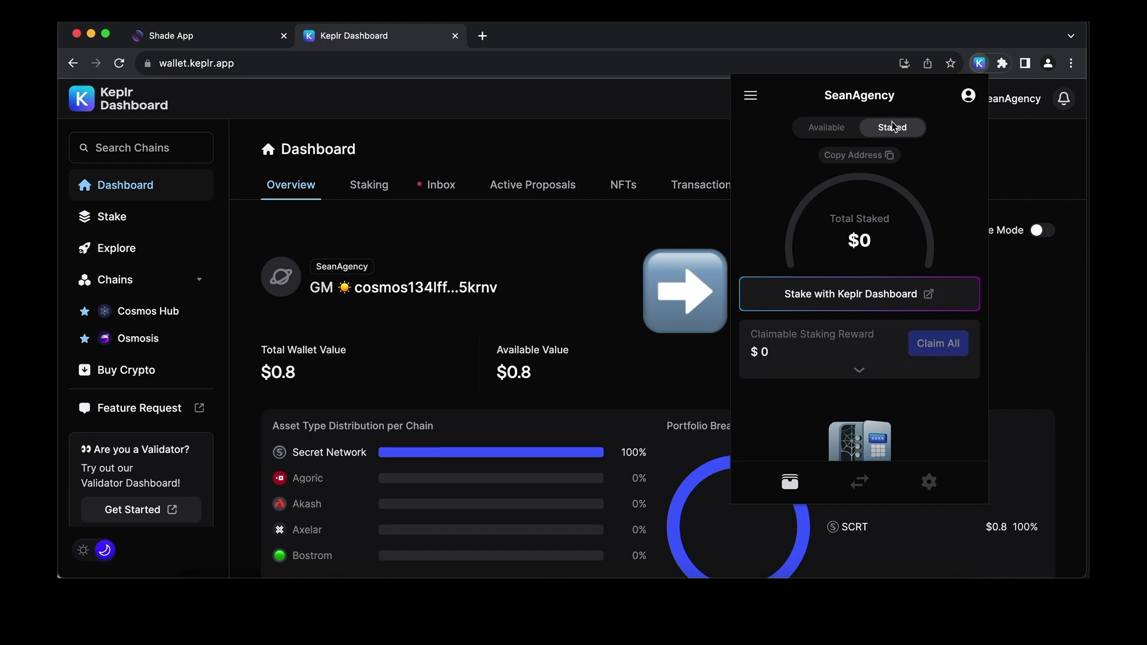
{"action": "left_click", "coordinate": [839, 298]}
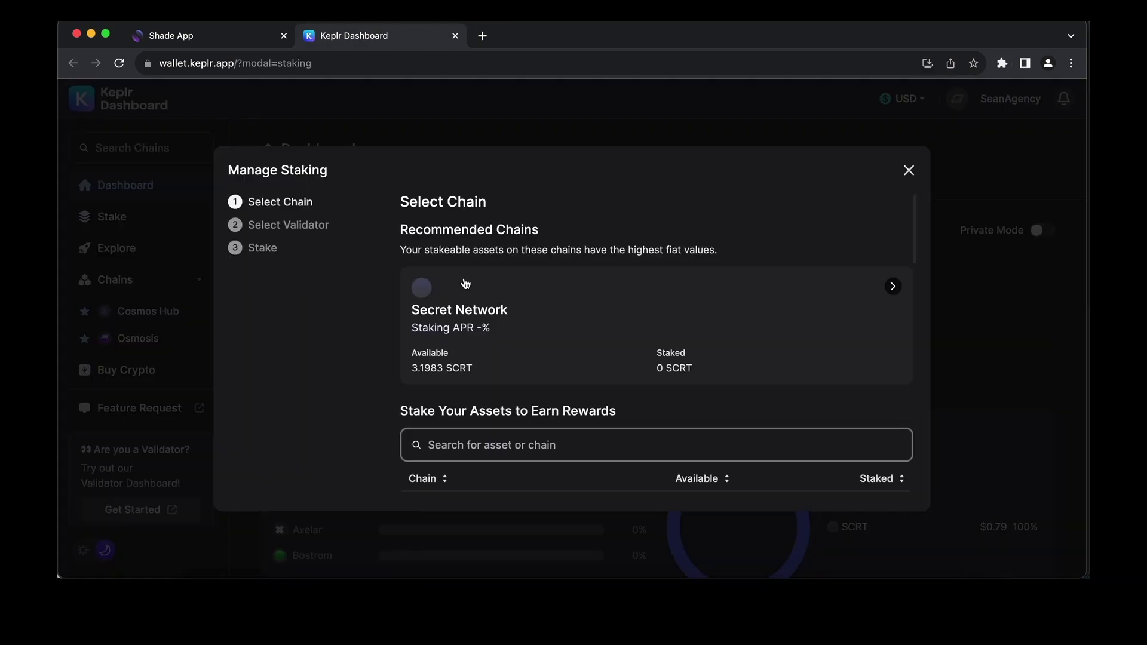
{"action": "left_click", "coordinate": [548, 319]}
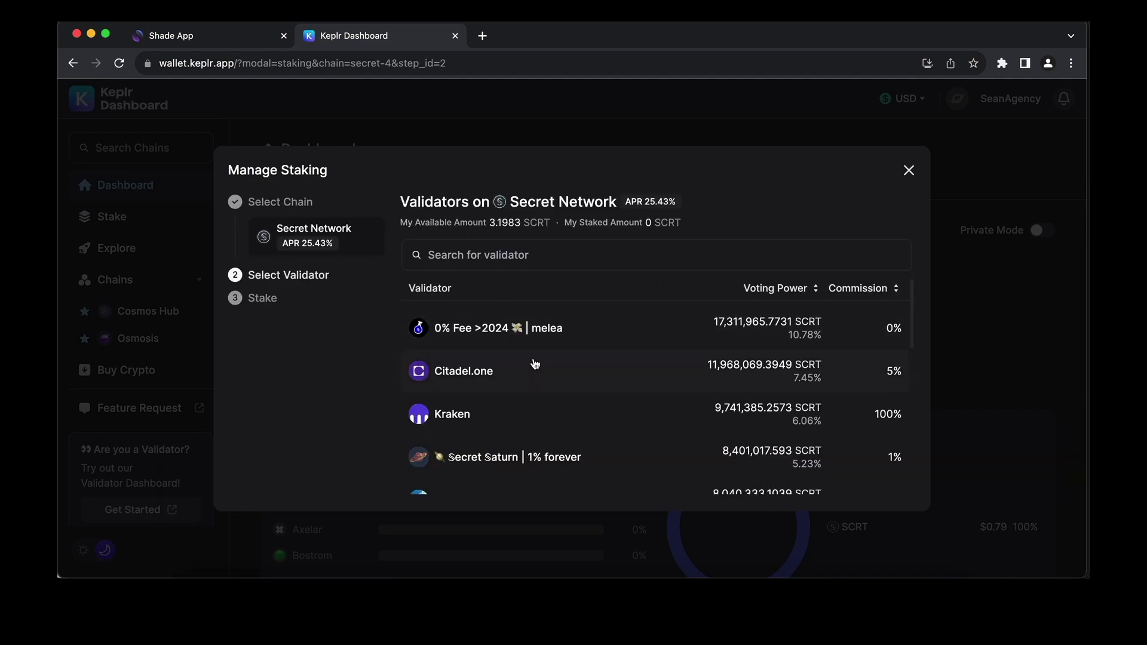
Step: Scroll the Secret Network validator list and select Jamama
{"action": "scroll", "coordinate": [627, 402], "scroll_direction": "down", "scroll_amount": 1}
{"action": "scroll", "coordinate": [627, 401], "scroll_direction": "down", "scroll_amount": 4}
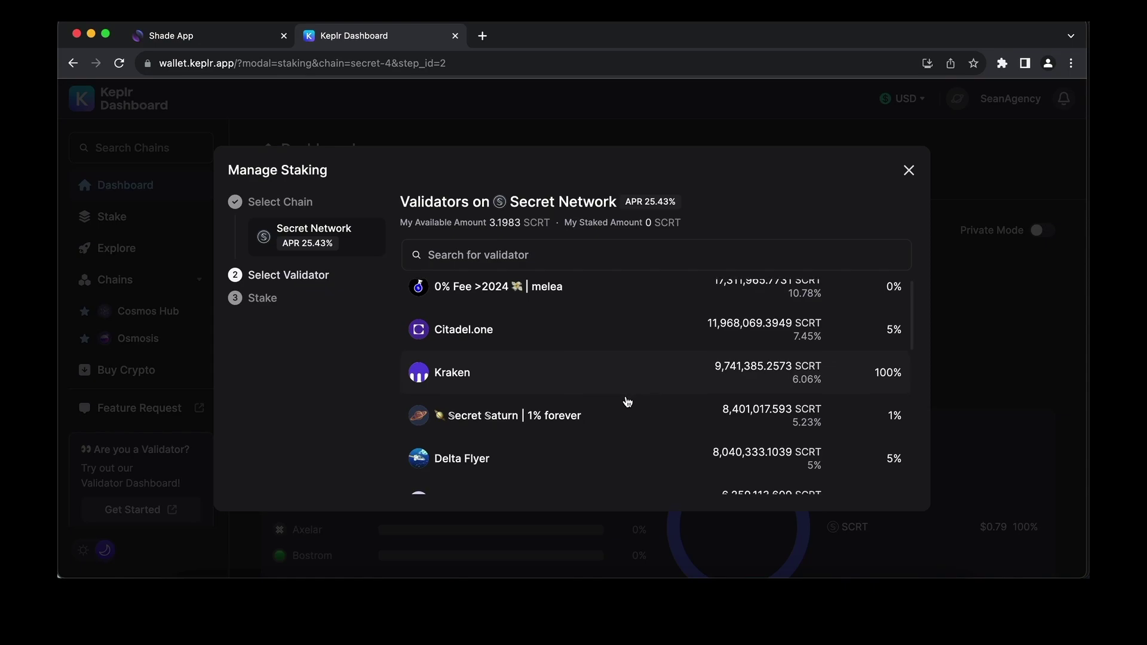
{"action": "scroll", "coordinate": [627, 402], "scroll_direction": "down", "scroll_amount": 4}
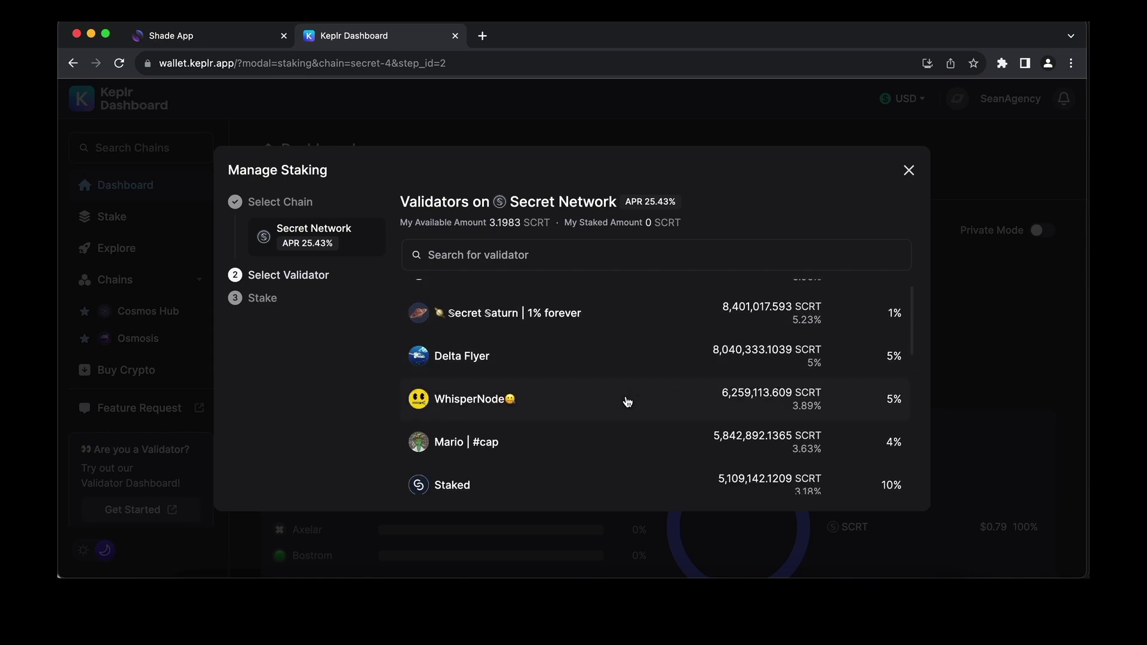
{"action": "scroll", "coordinate": [627, 402], "scroll_direction": "down", "scroll_amount": 3}
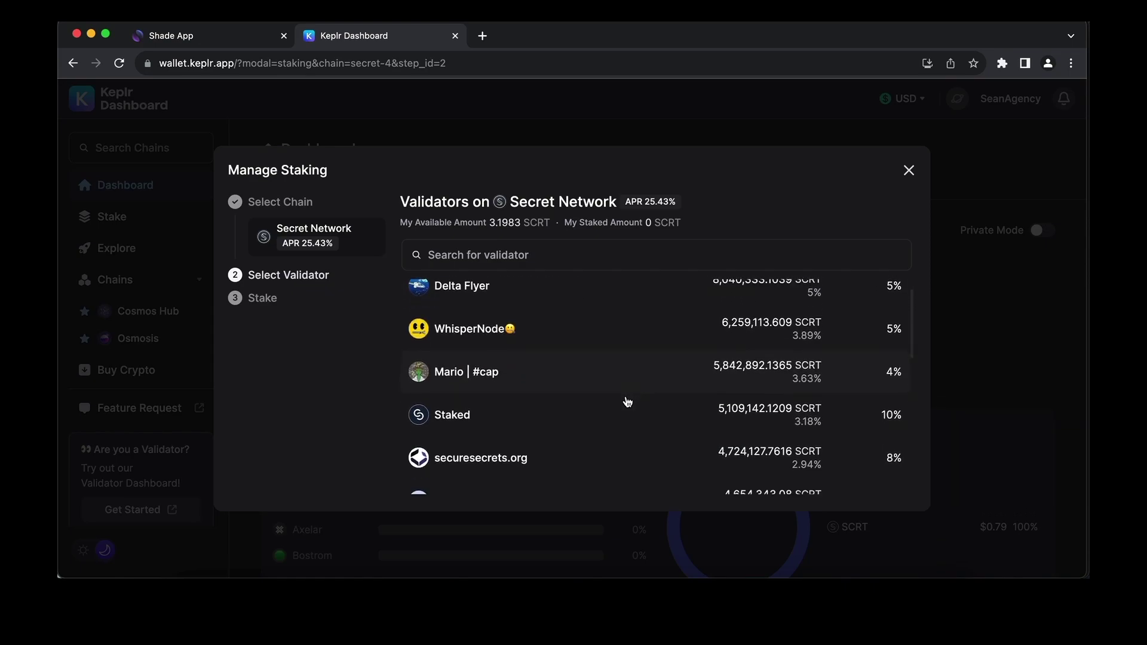
{"action": "scroll", "coordinate": [628, 401], "scroll_direction": "up", "scroll_amount": 10}
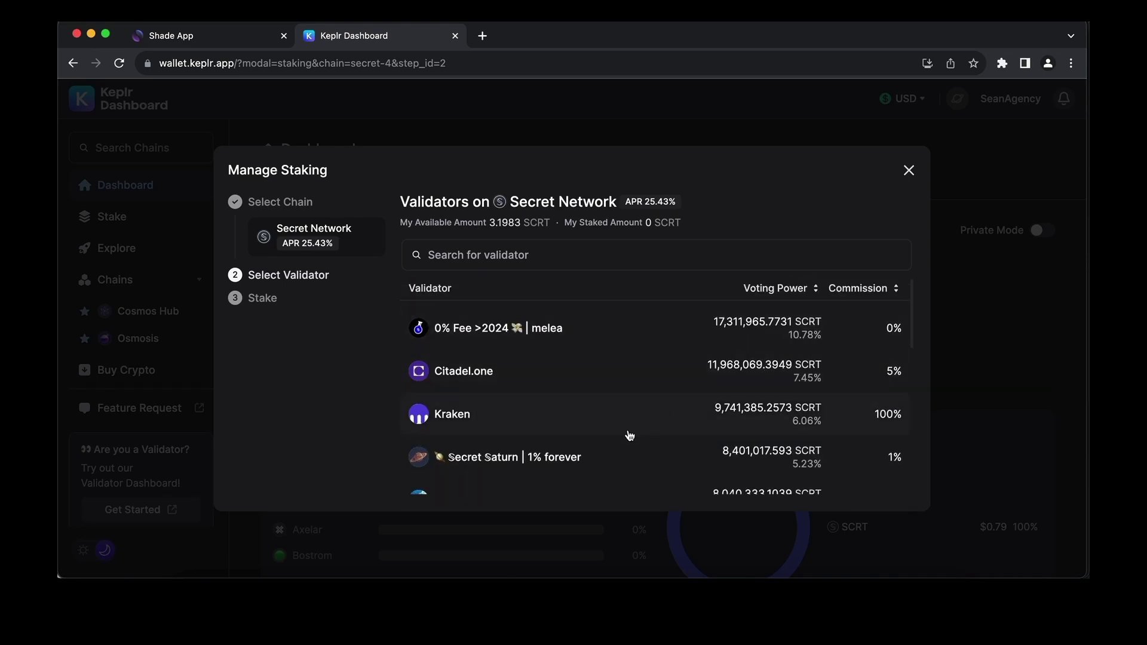
{"action": "scroll", "coordinate": [627, 433], "scroll_direction": "down", "scroll_amount": 15}
{"action": "scroll", "coordinate": [630, 428], "scroll_direction": "down", "scroll_amount": 15}
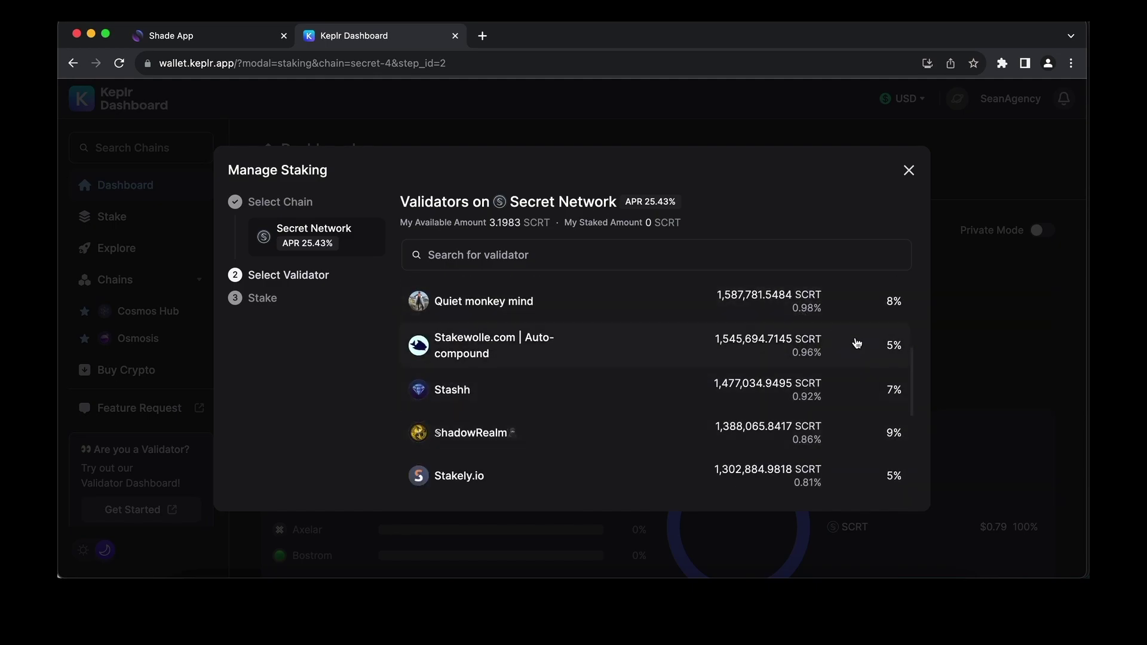
{"action": "scroll", "coordinate": [857, 342], "scroll_direction": "down", "scroll_amount": 3}
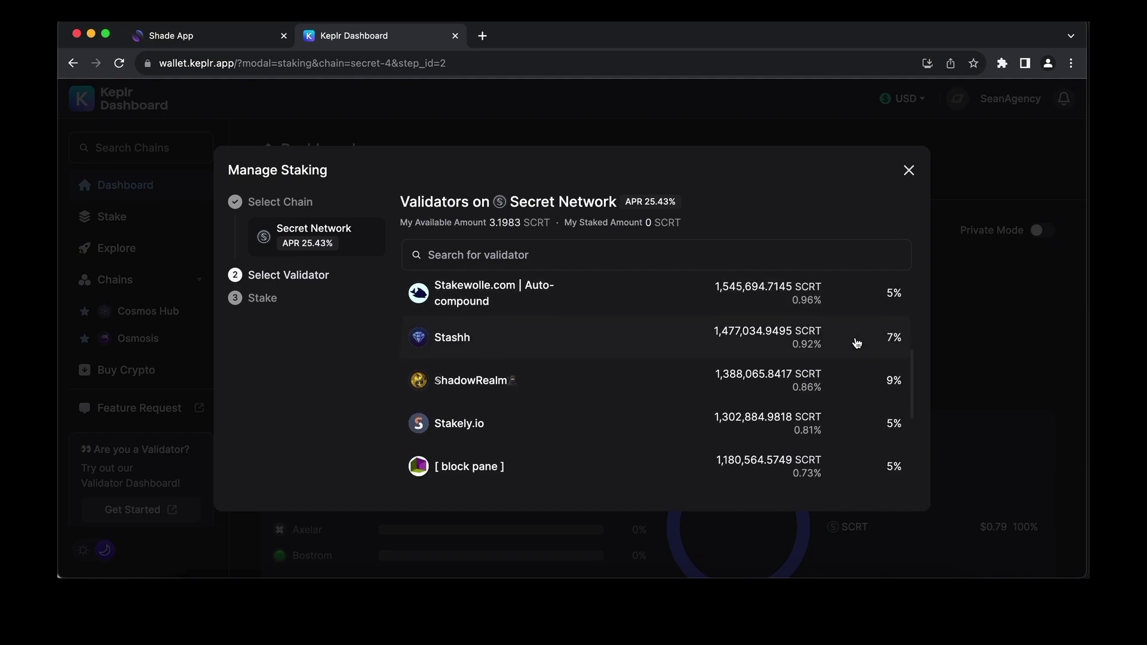
{"action": "scroll", "coordinate": [830, 435], "scroll_direction": "down", "scroll_amount": 5}
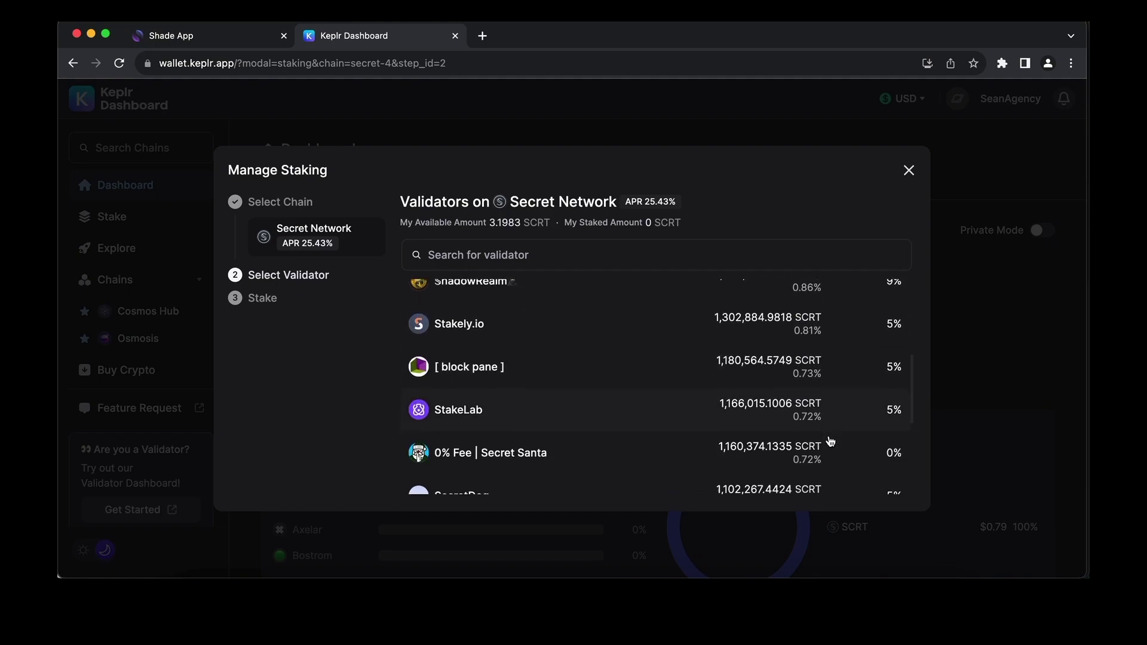
{"action": "scroll", "coordinate": [831, 441], "scroll_direction": "down", "scroll_amount": 3}
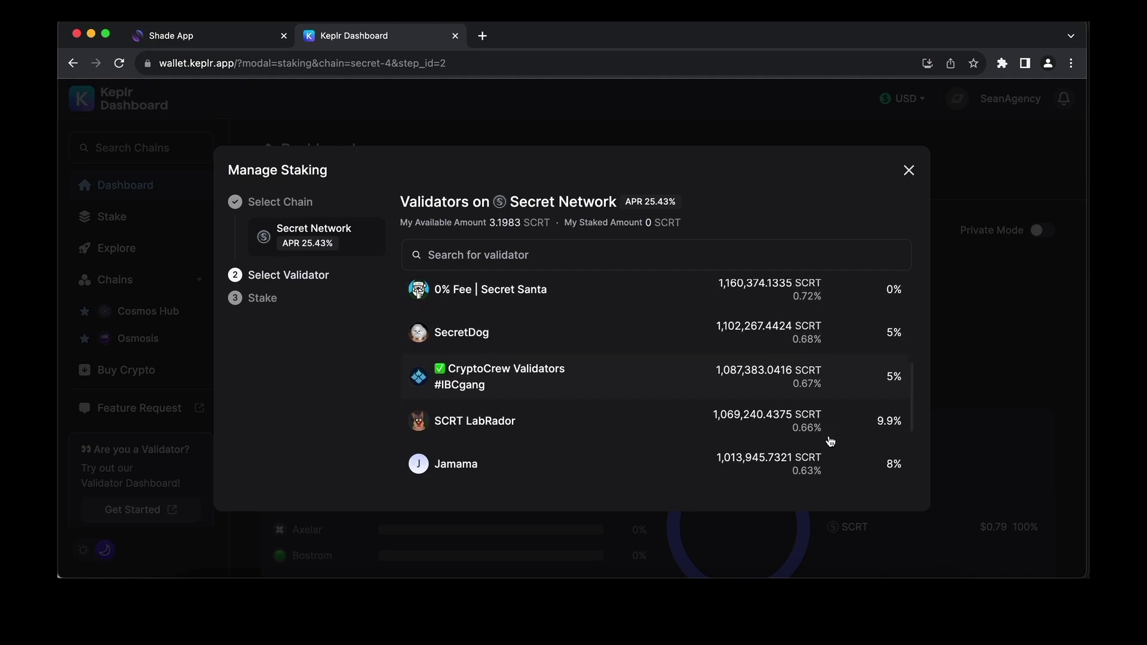
{"action": "scroll", "coordinate": [831, 441], "scroll_direction": "down", "scroll_amount": 2}
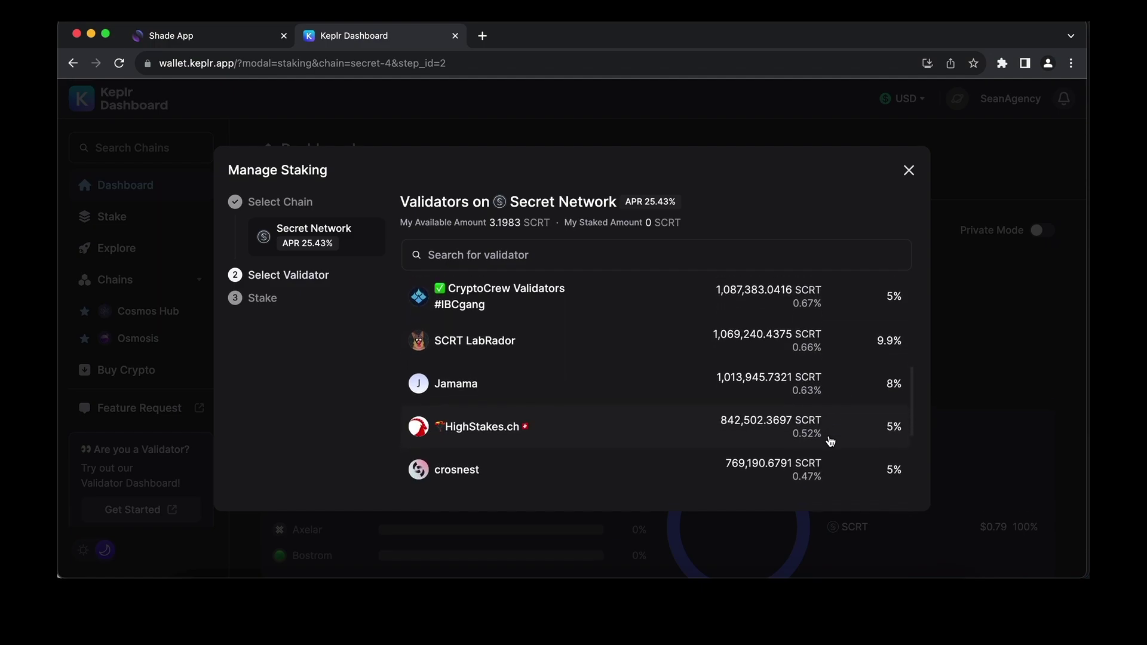
{"action": "scroll", "coordinate": [830, 440], "scroll_direction": "down", "scroll_amount": 5}
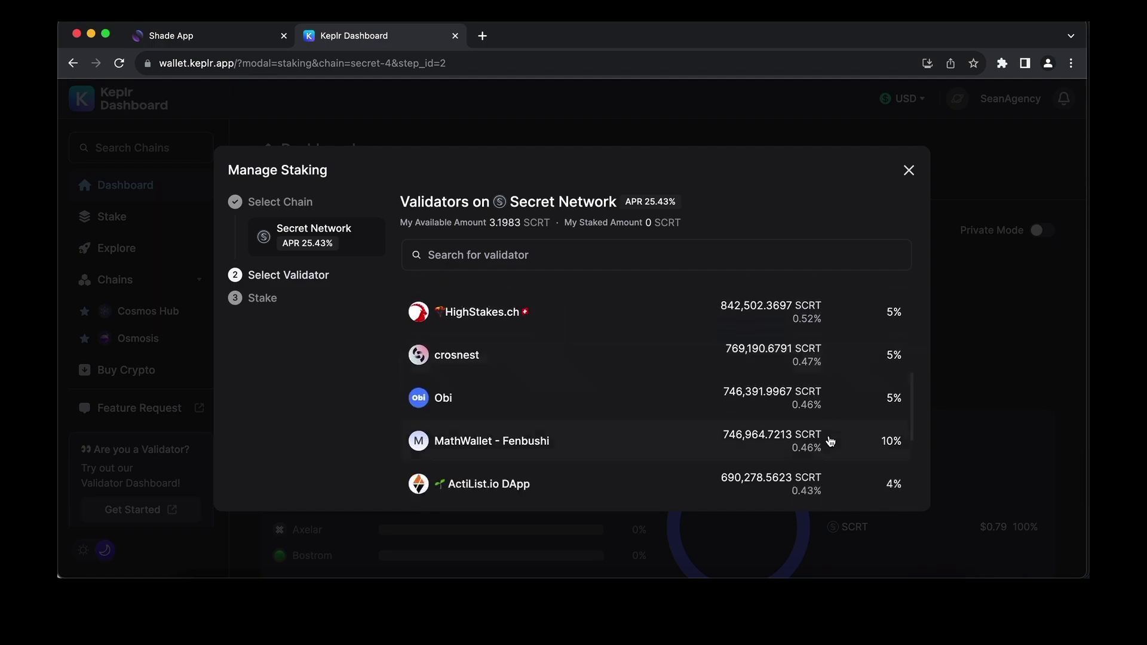
{"action": "scroll", "coordinate": [830, 441], "scroll_direction": "down", "scroll_amount": 2}
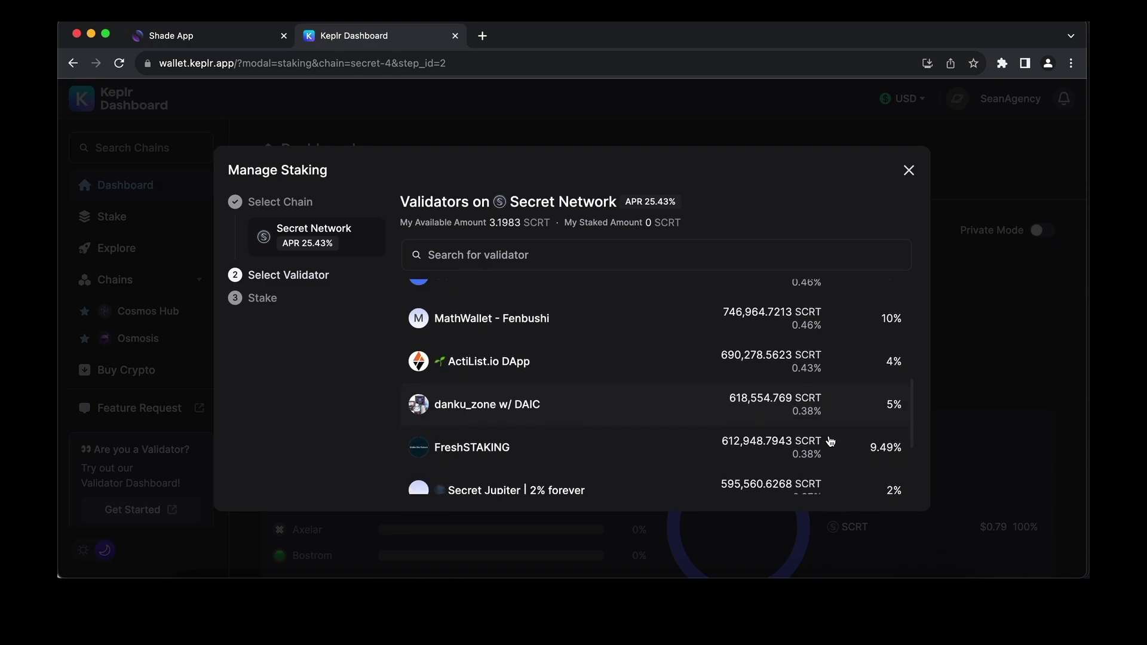
{"action": "scroll", "coordinate": [634, 390], "scroll_direction": "up", "scroll_amount": 6}
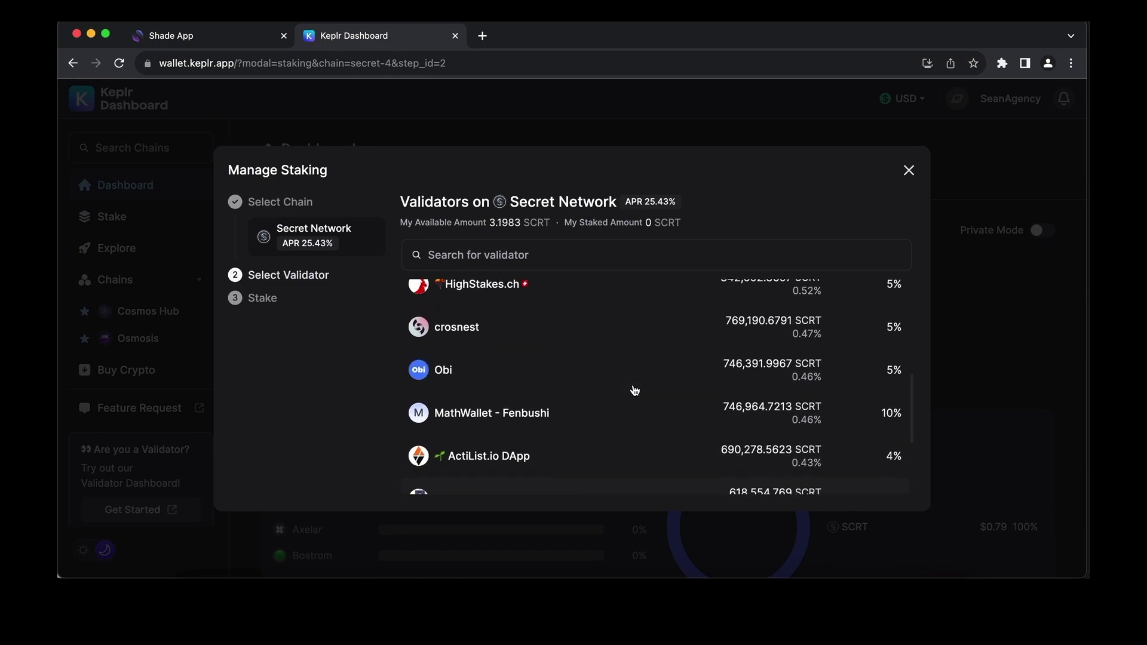
{"action": "left_click", "coordinate": [635, 389]}
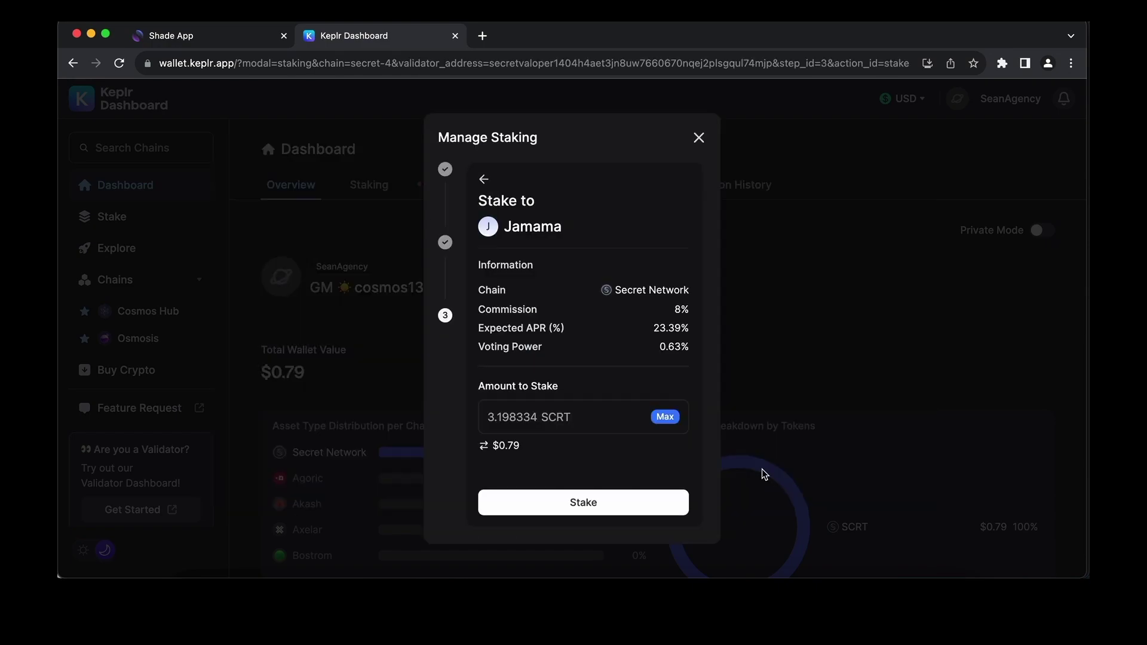
Step: Stake 1 SCRT with Jamama and approve the delegation transaction in Keplr
{"action": "left_click", "coordinate": [517, 418]}
{"action": "type", "text": "1 SCRT"}
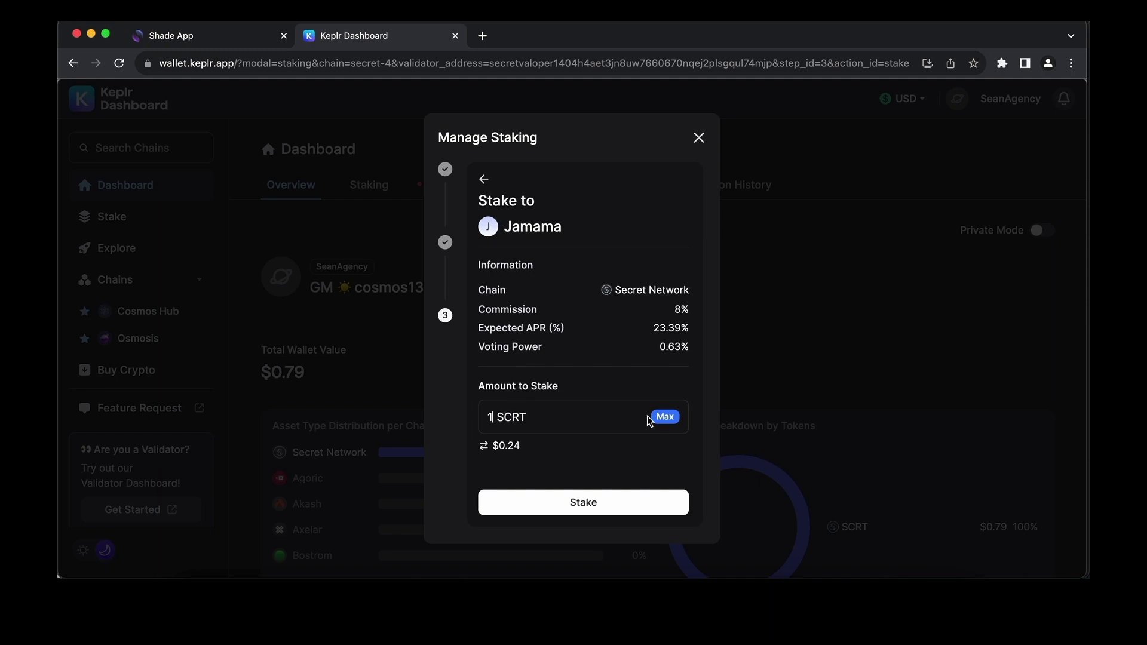
{"action": "left_click", "coordinate": [616, 506]}
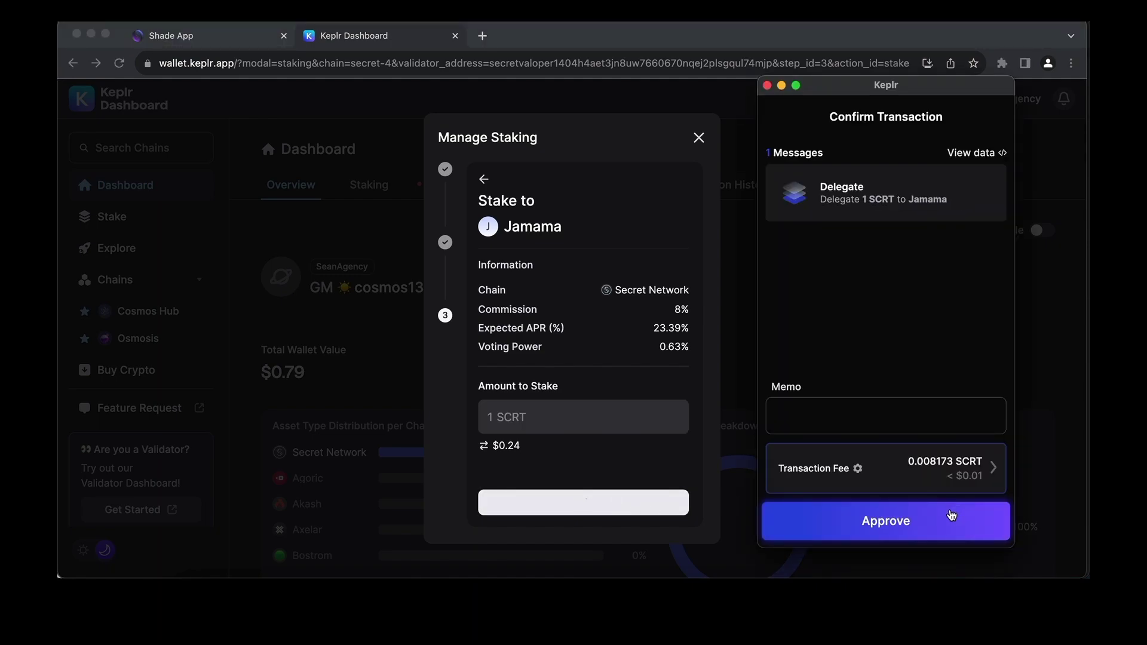
{"action": "left_click", "coordinate": [958, 511]}
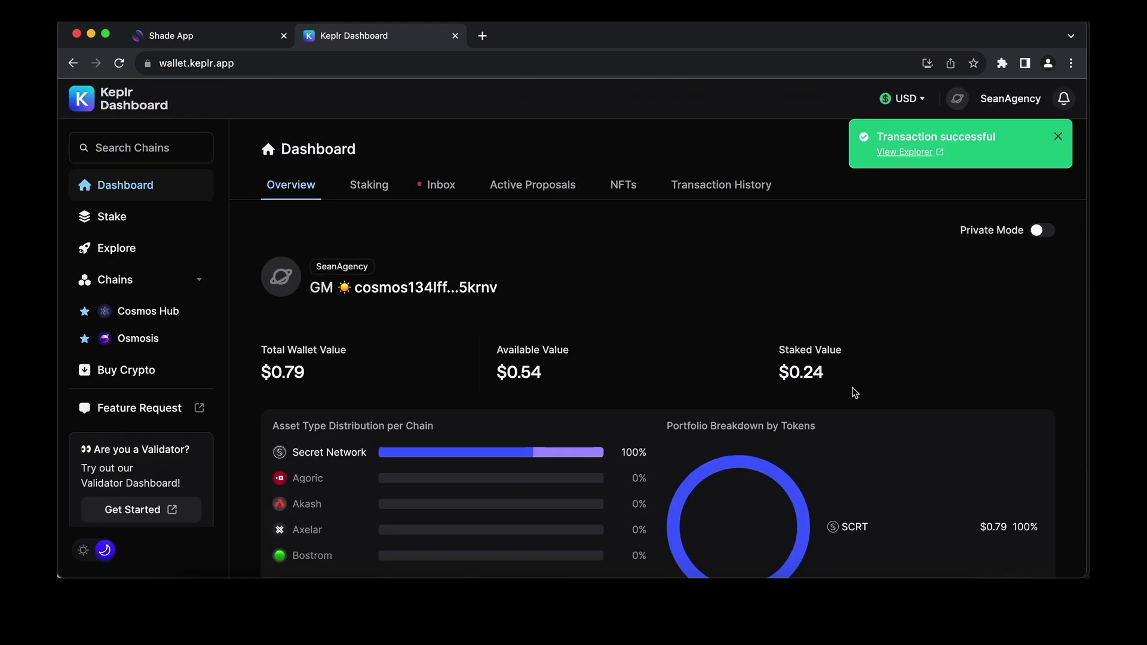
Step: In Shade App, stake 1 SCRT for about 0.678202 stkd-SCRT and browse the pools
{"action": "left_click", "coordinate": [179, 31]}
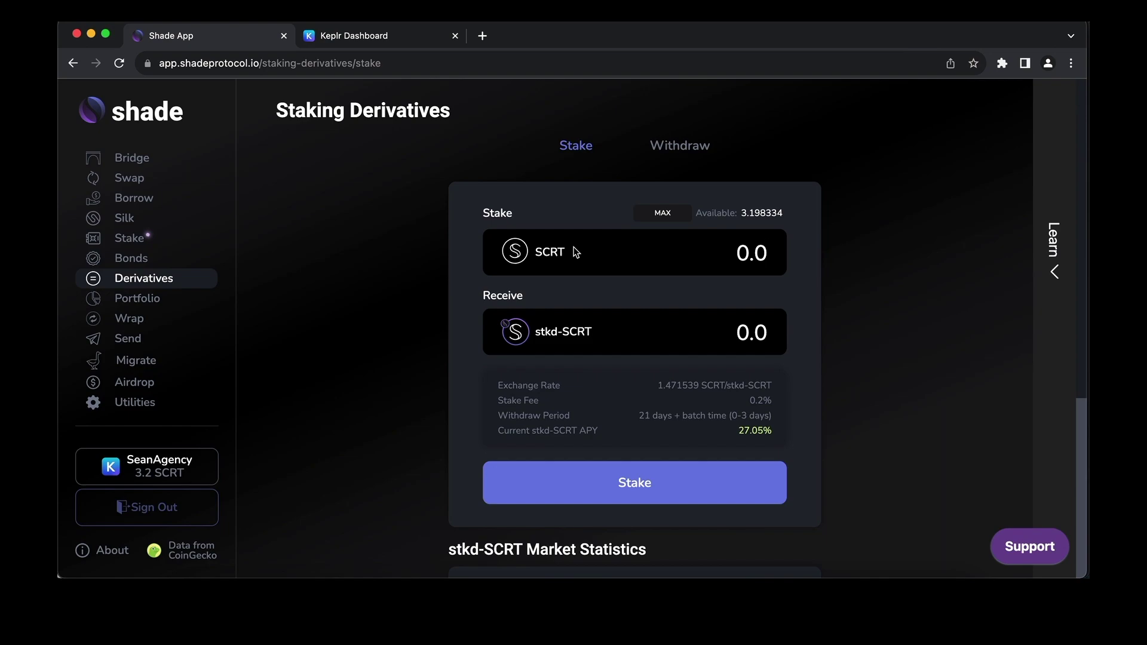
{"action": "type", "text": "1"}
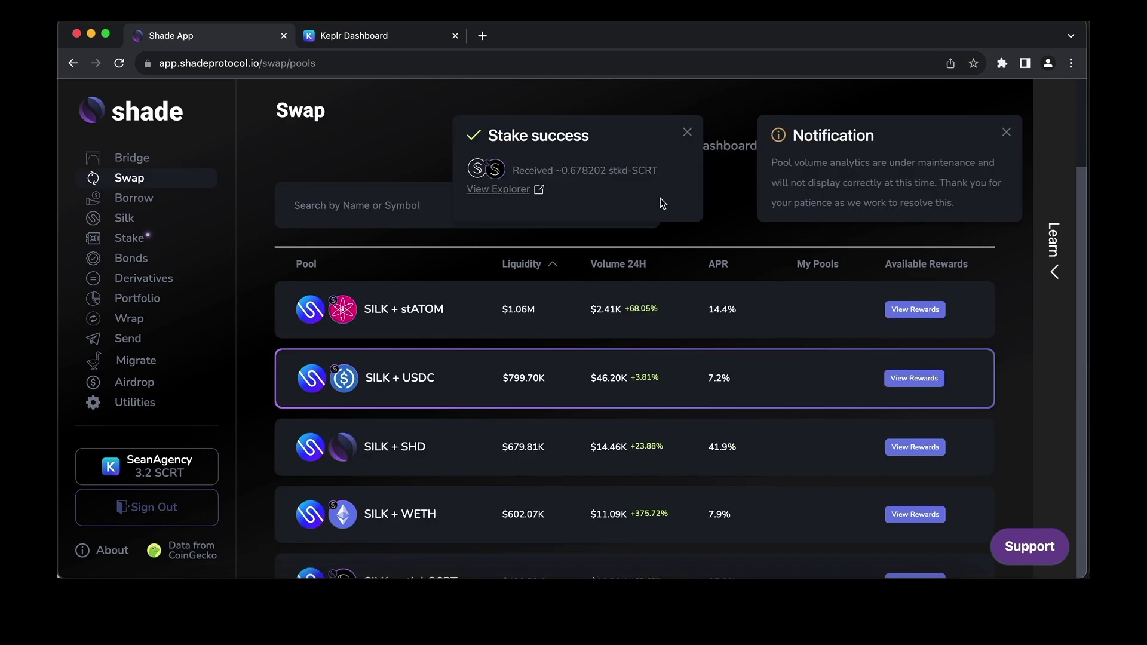
{"action": "scroll", "coordinate": [603, 468], "scroll_direction": "down", "scroll_amount": 5}
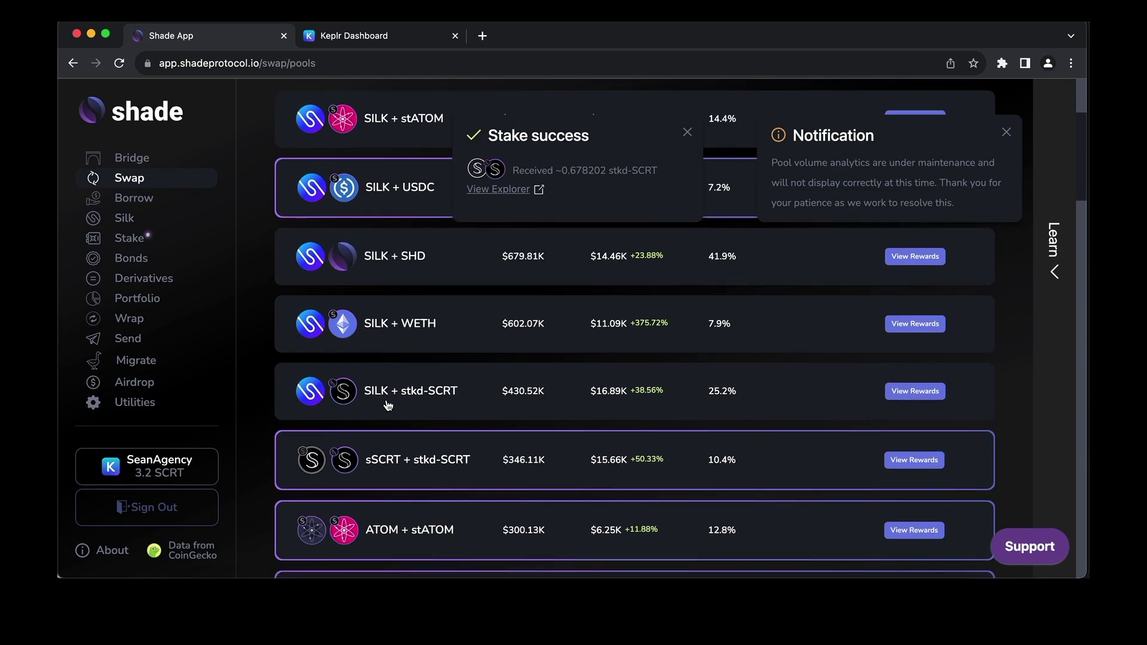
{"action": "scroll", "coordinate": [386, 412], "scroll_direction": "down", "scroll_amount": 2}
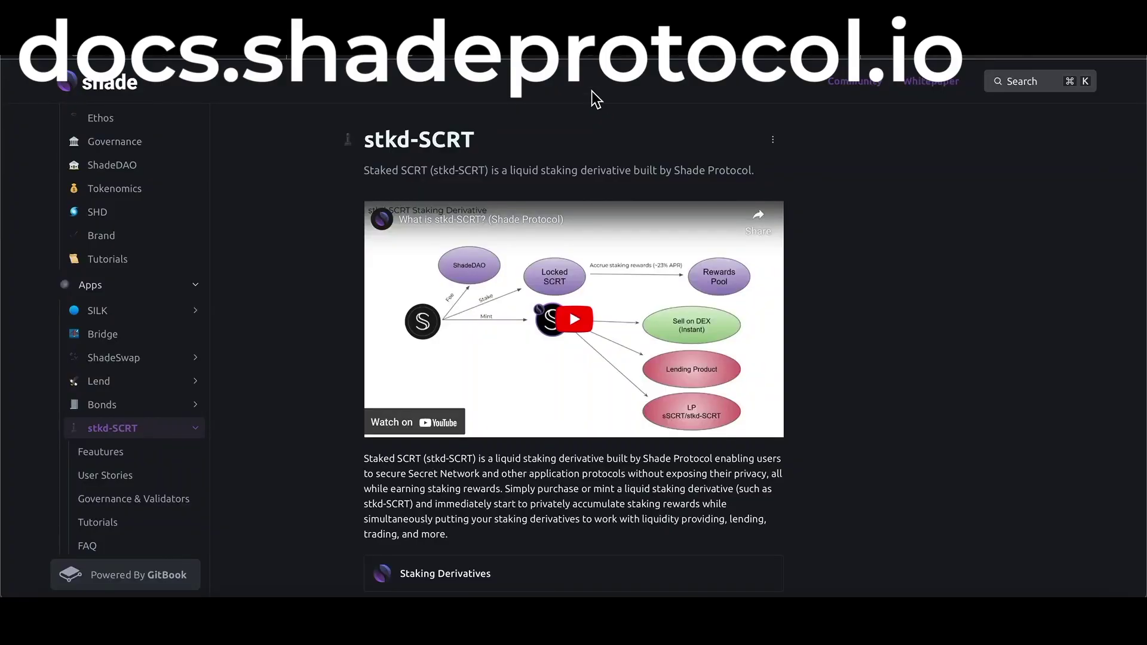
Step: Scroll the Governance & Validators page to the 21-validator set and Selection Criteria tables
{"action": "scroll", "coordinate": [268, 434], "scroll_direction": "down", "scroll_amount": 1}
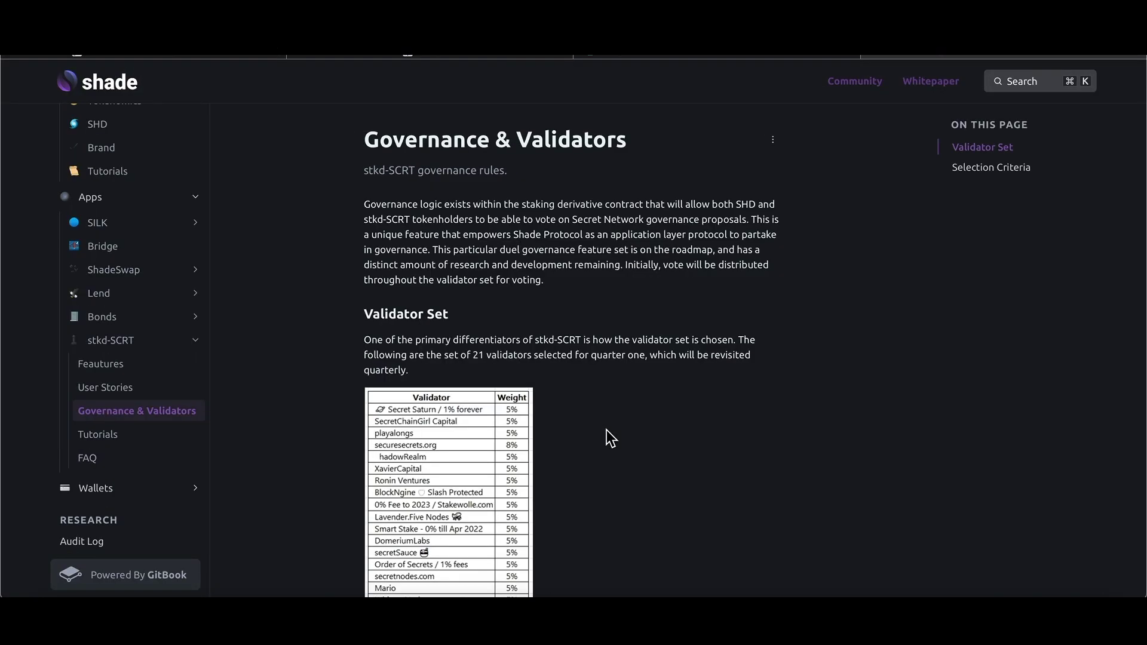
{"action": "scroll", "coordinate": [607, 435], "scroll_direction": "down", "scroll_amount": 4}
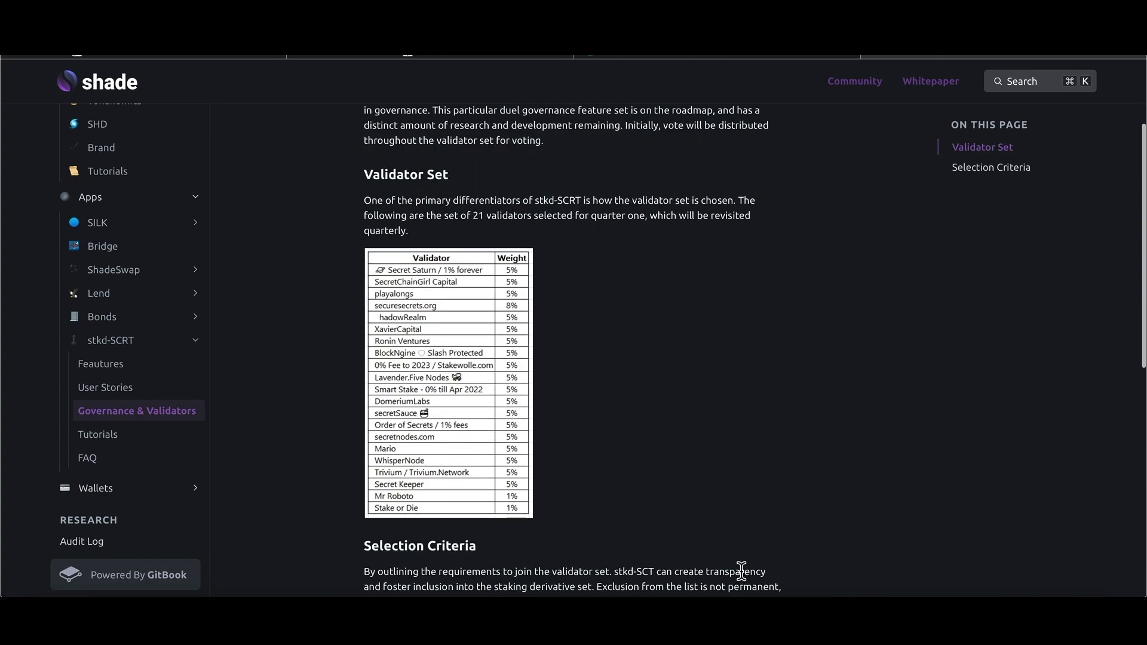
{"action": "scroll", "coordinate": [744, 576], "scroll_direction": "down", "scroll_amount": 5}
{"action": "scroll", "coordinate": [744, 578], "scroll_direction": "down", "scroll_amount": 2}
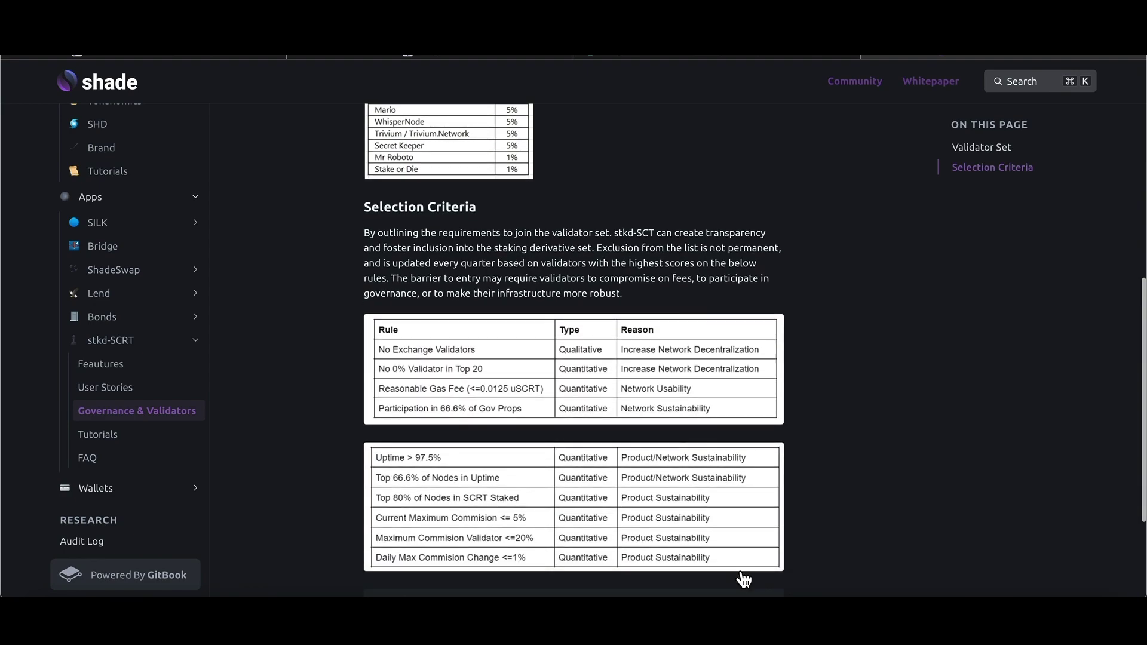